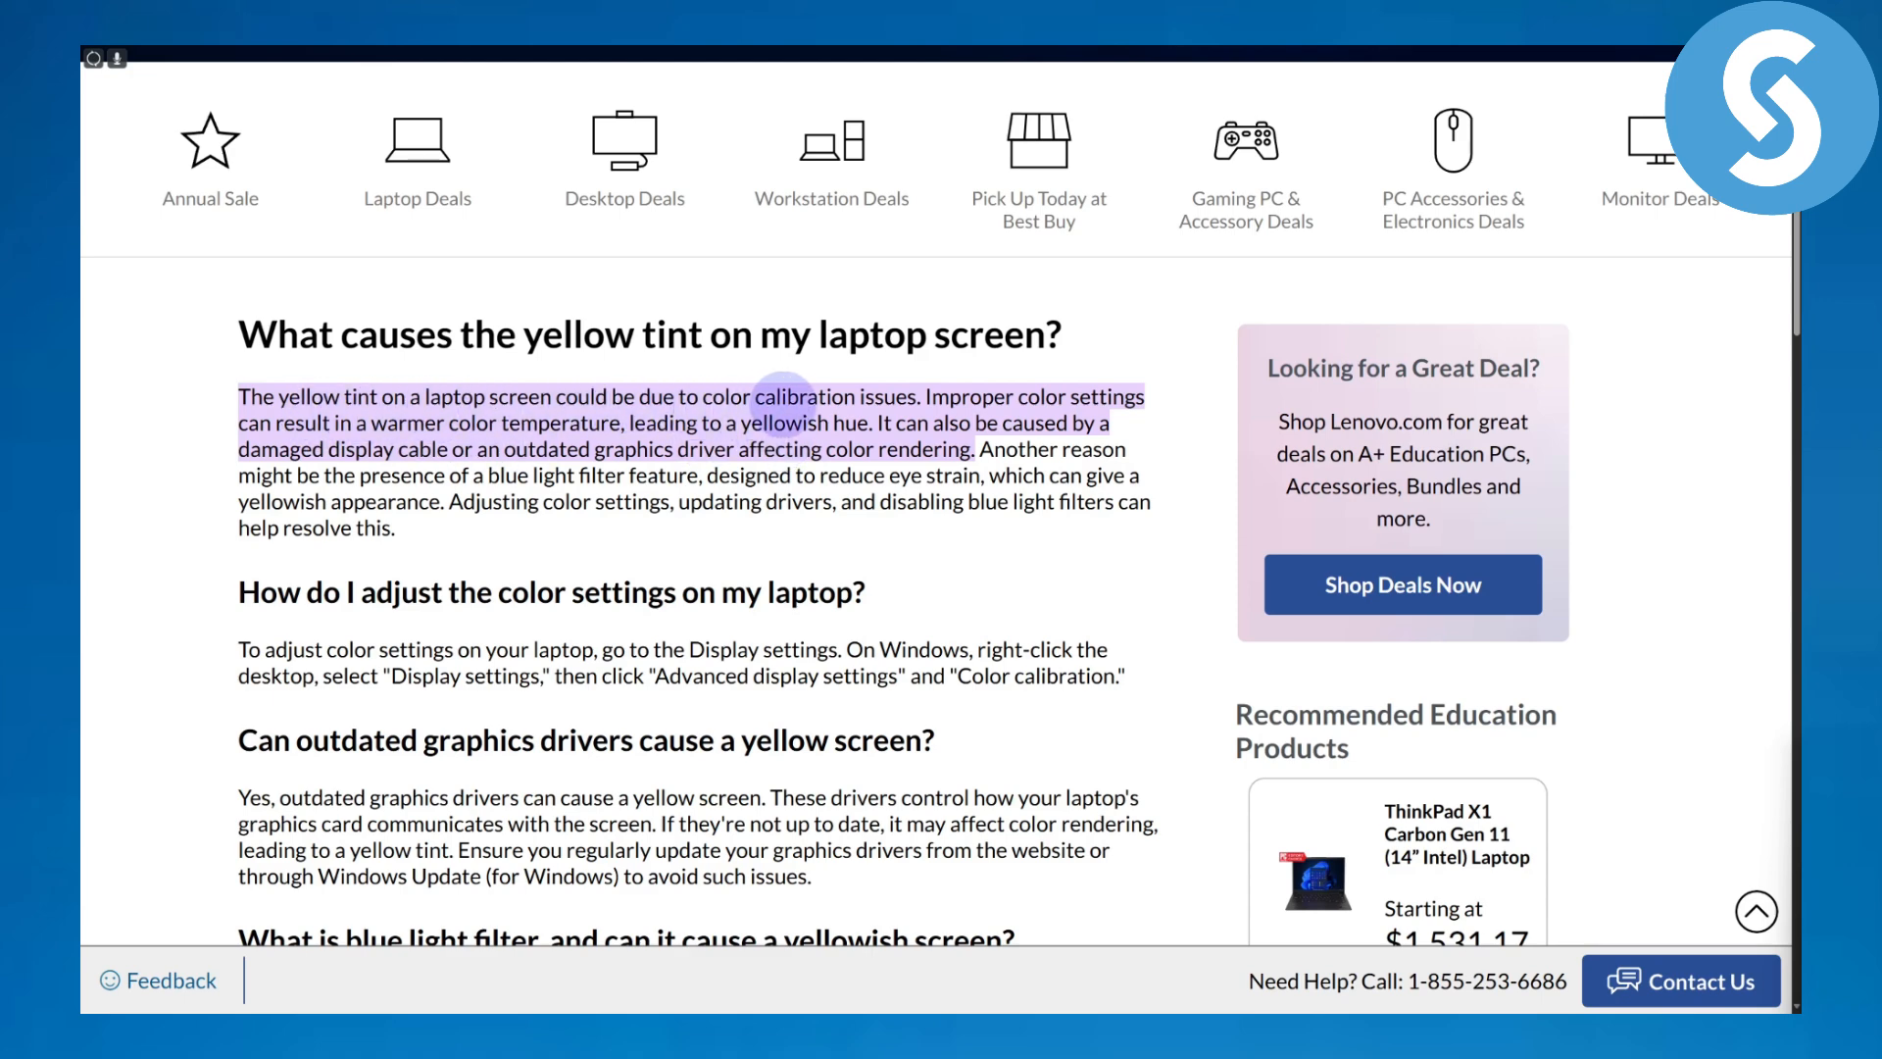
# Highlight the phrase 'calibration issue' as a cause of the yellow tint.
pyautogui.moveTo(913, 397); pyautogui.dragTo(756, 397)
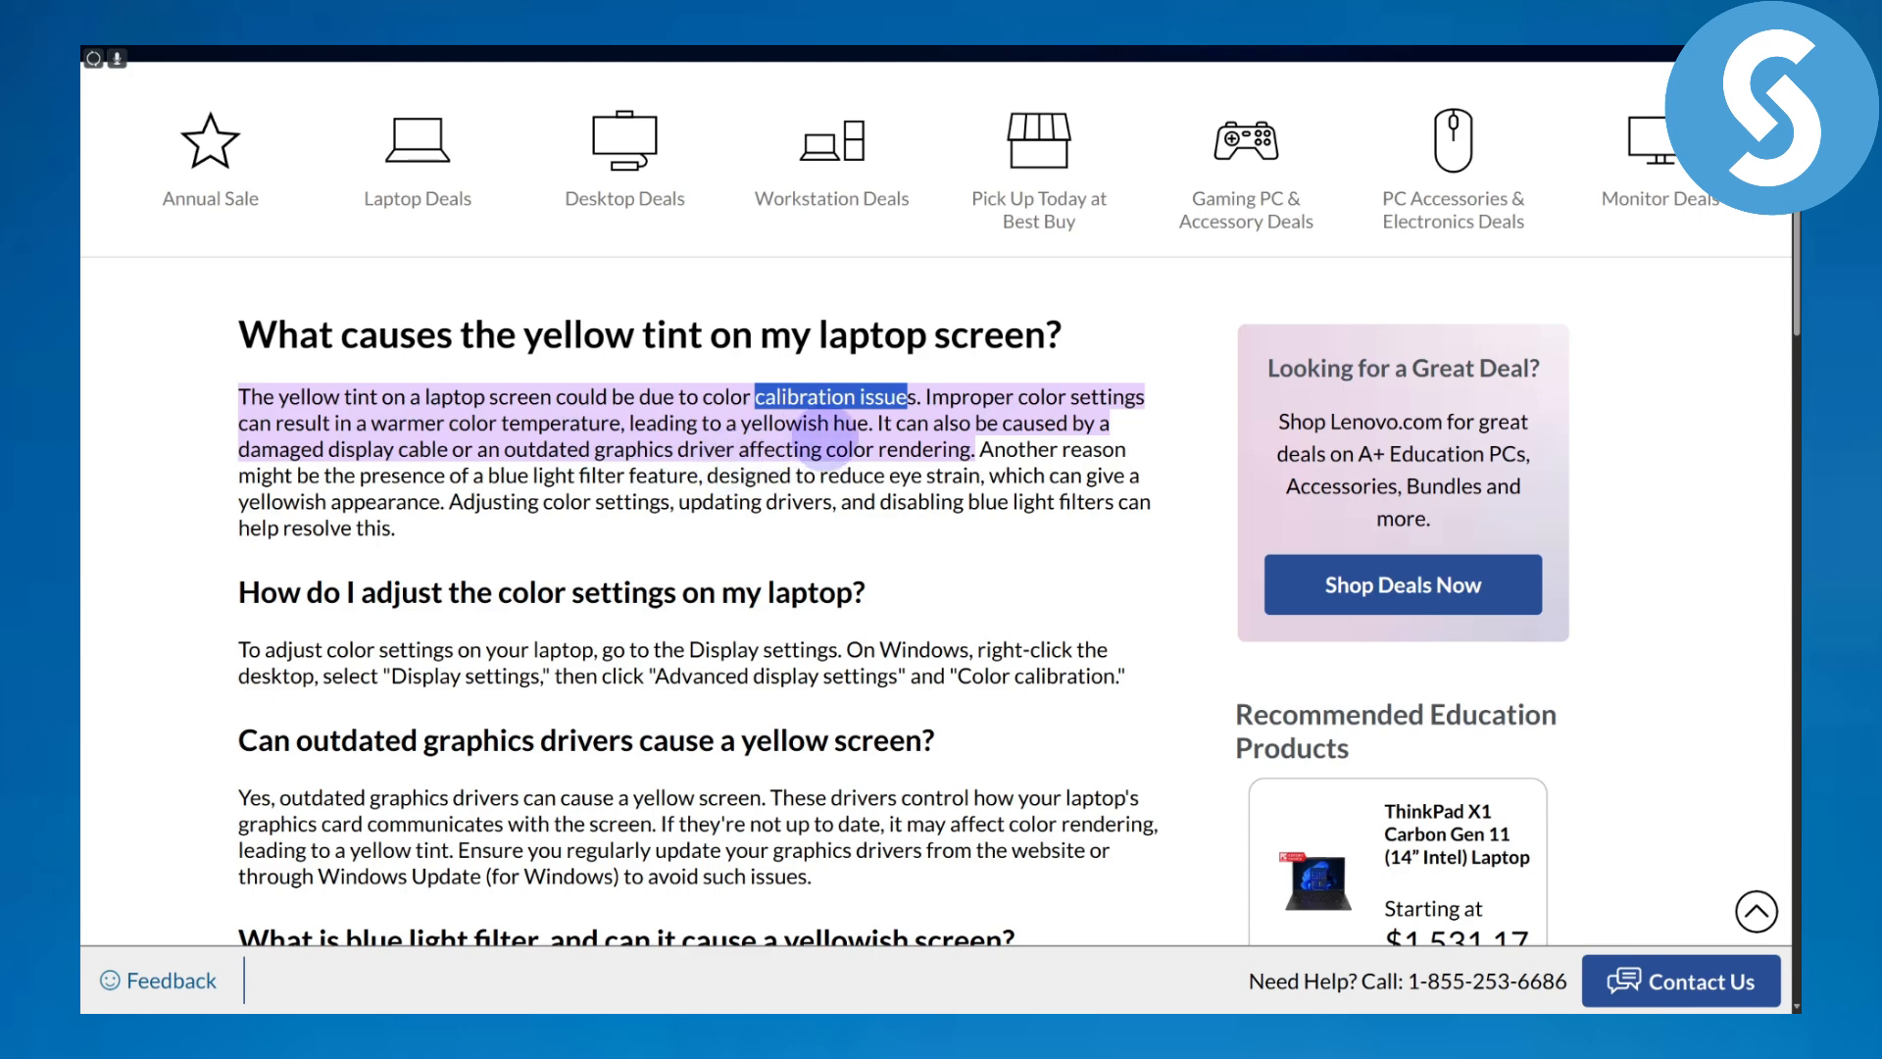
pyautogui.scroll(-1, 842, 438)
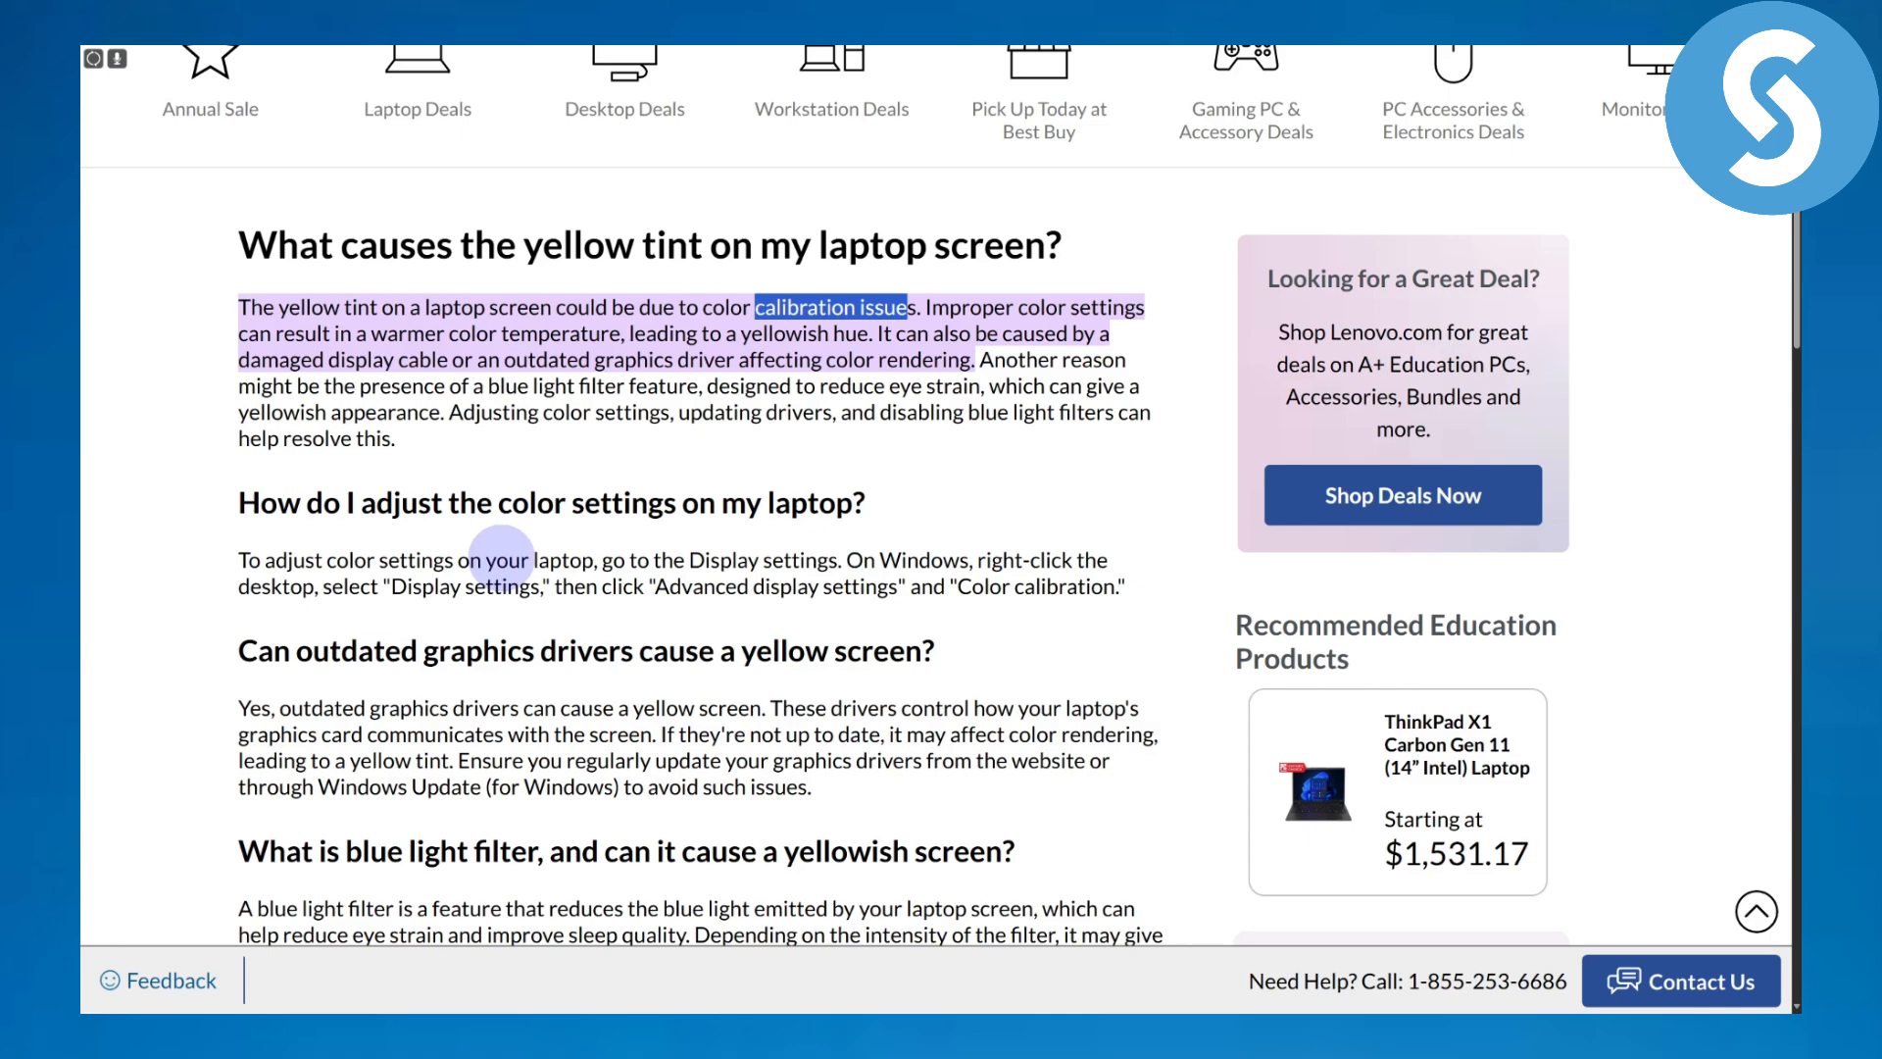
# Highlight 'Display settings', then re-select the quoted 'Display settings' on the next line.
pyautogui.moveTo(690, 559); pyautogui.dragTo(842, 559)
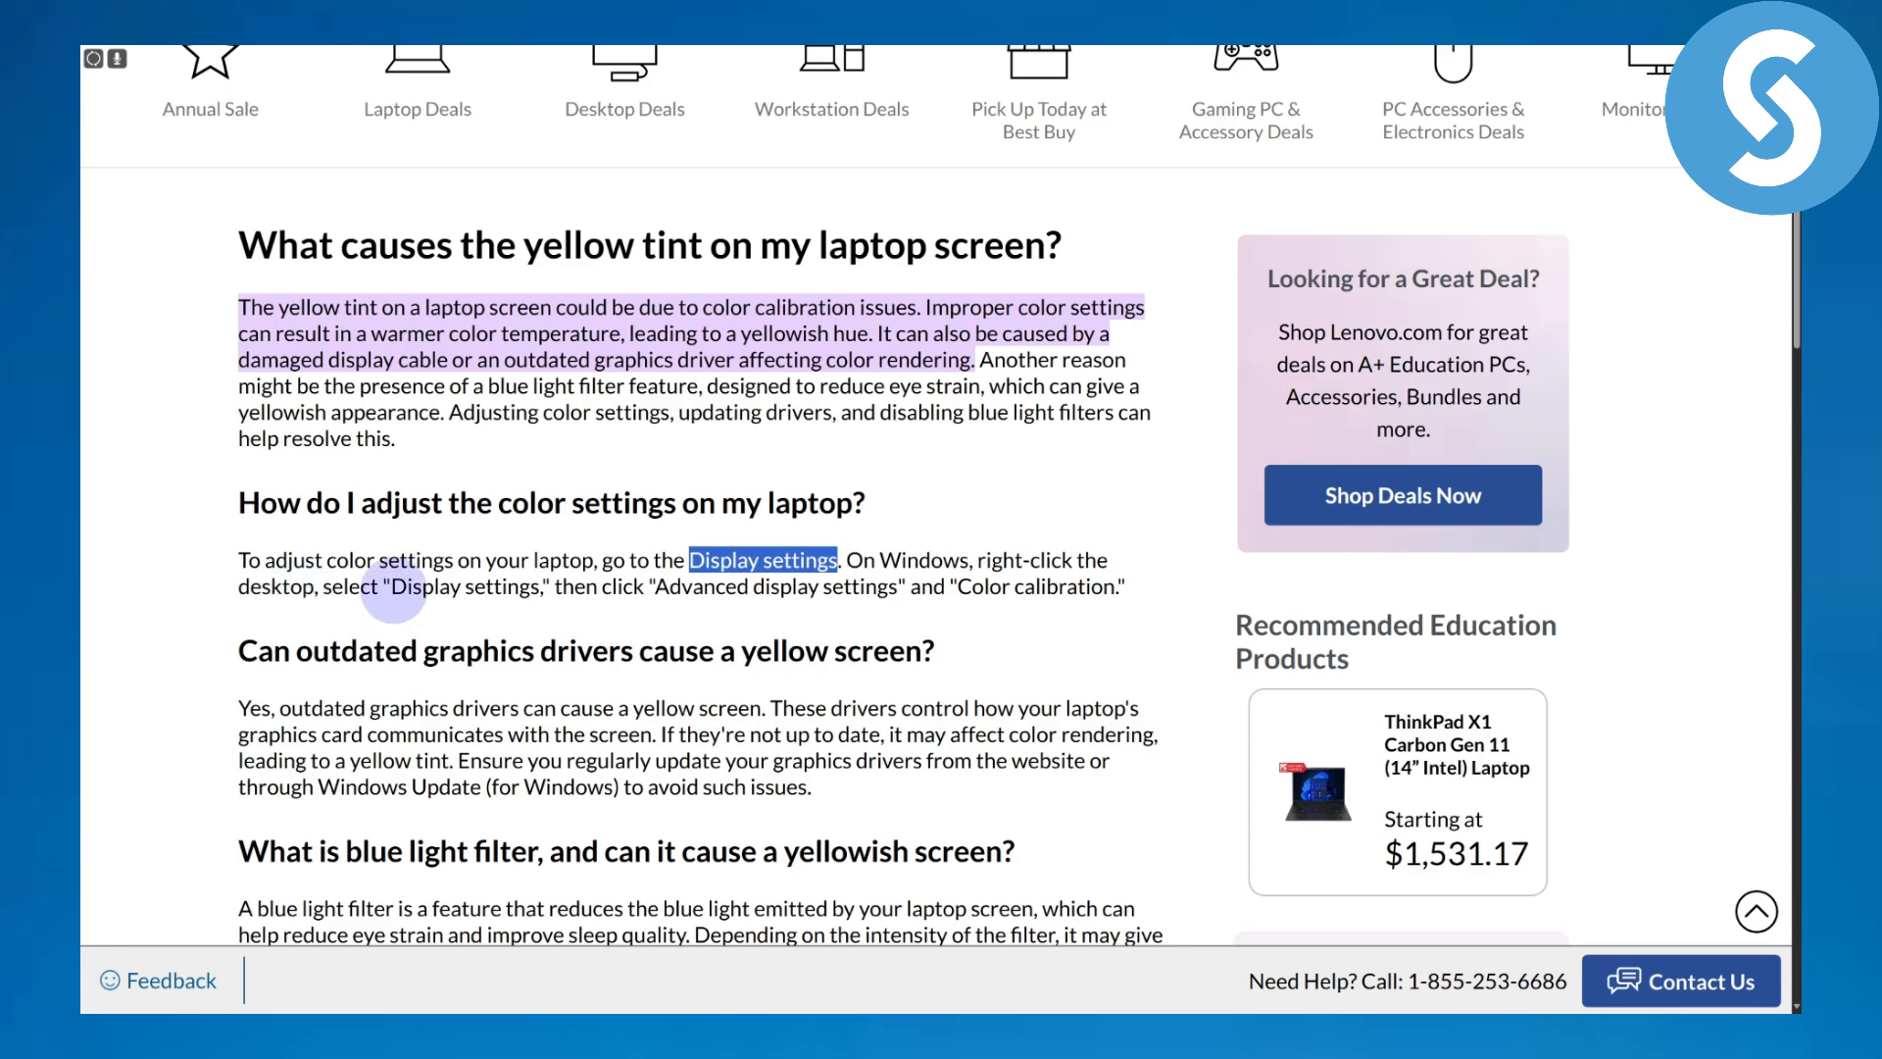
pyautogui.moveTo(390, 587); pyautogui.dragTo(542, 587)
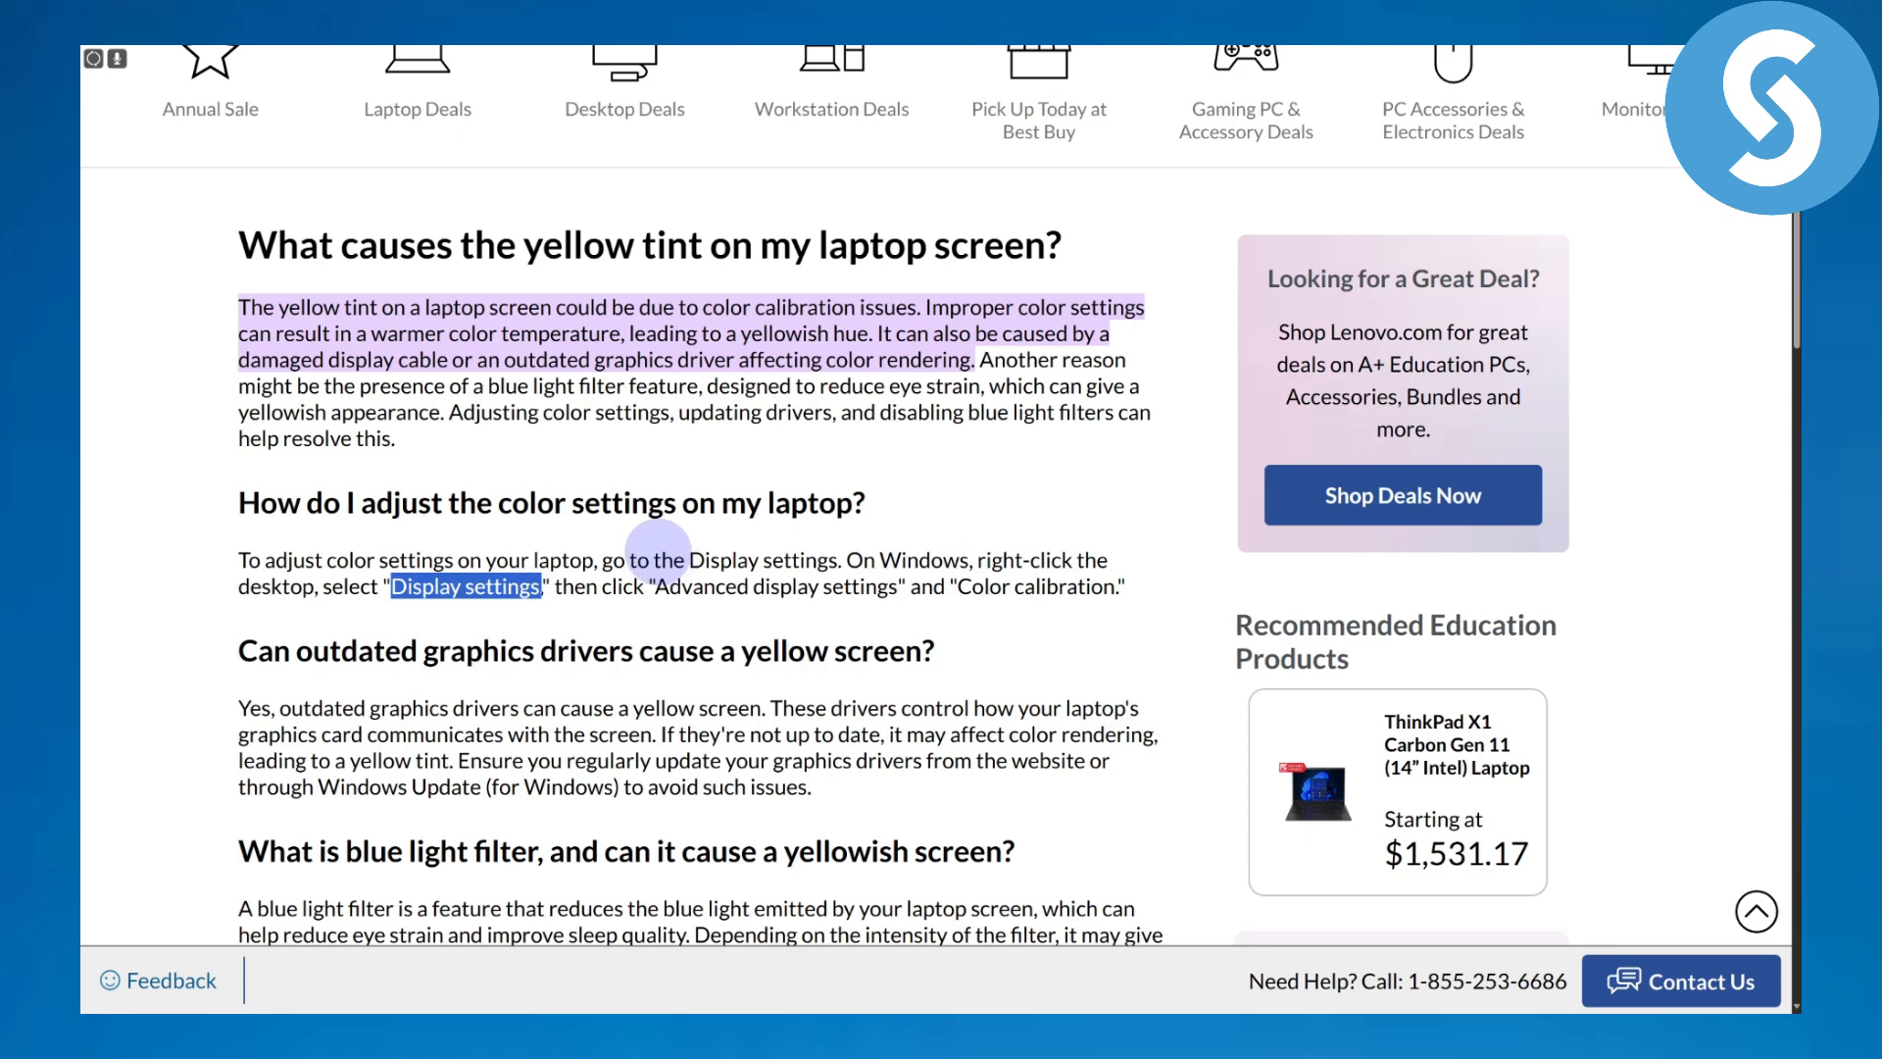
pyautogui.scroll(-2, 657, 556)
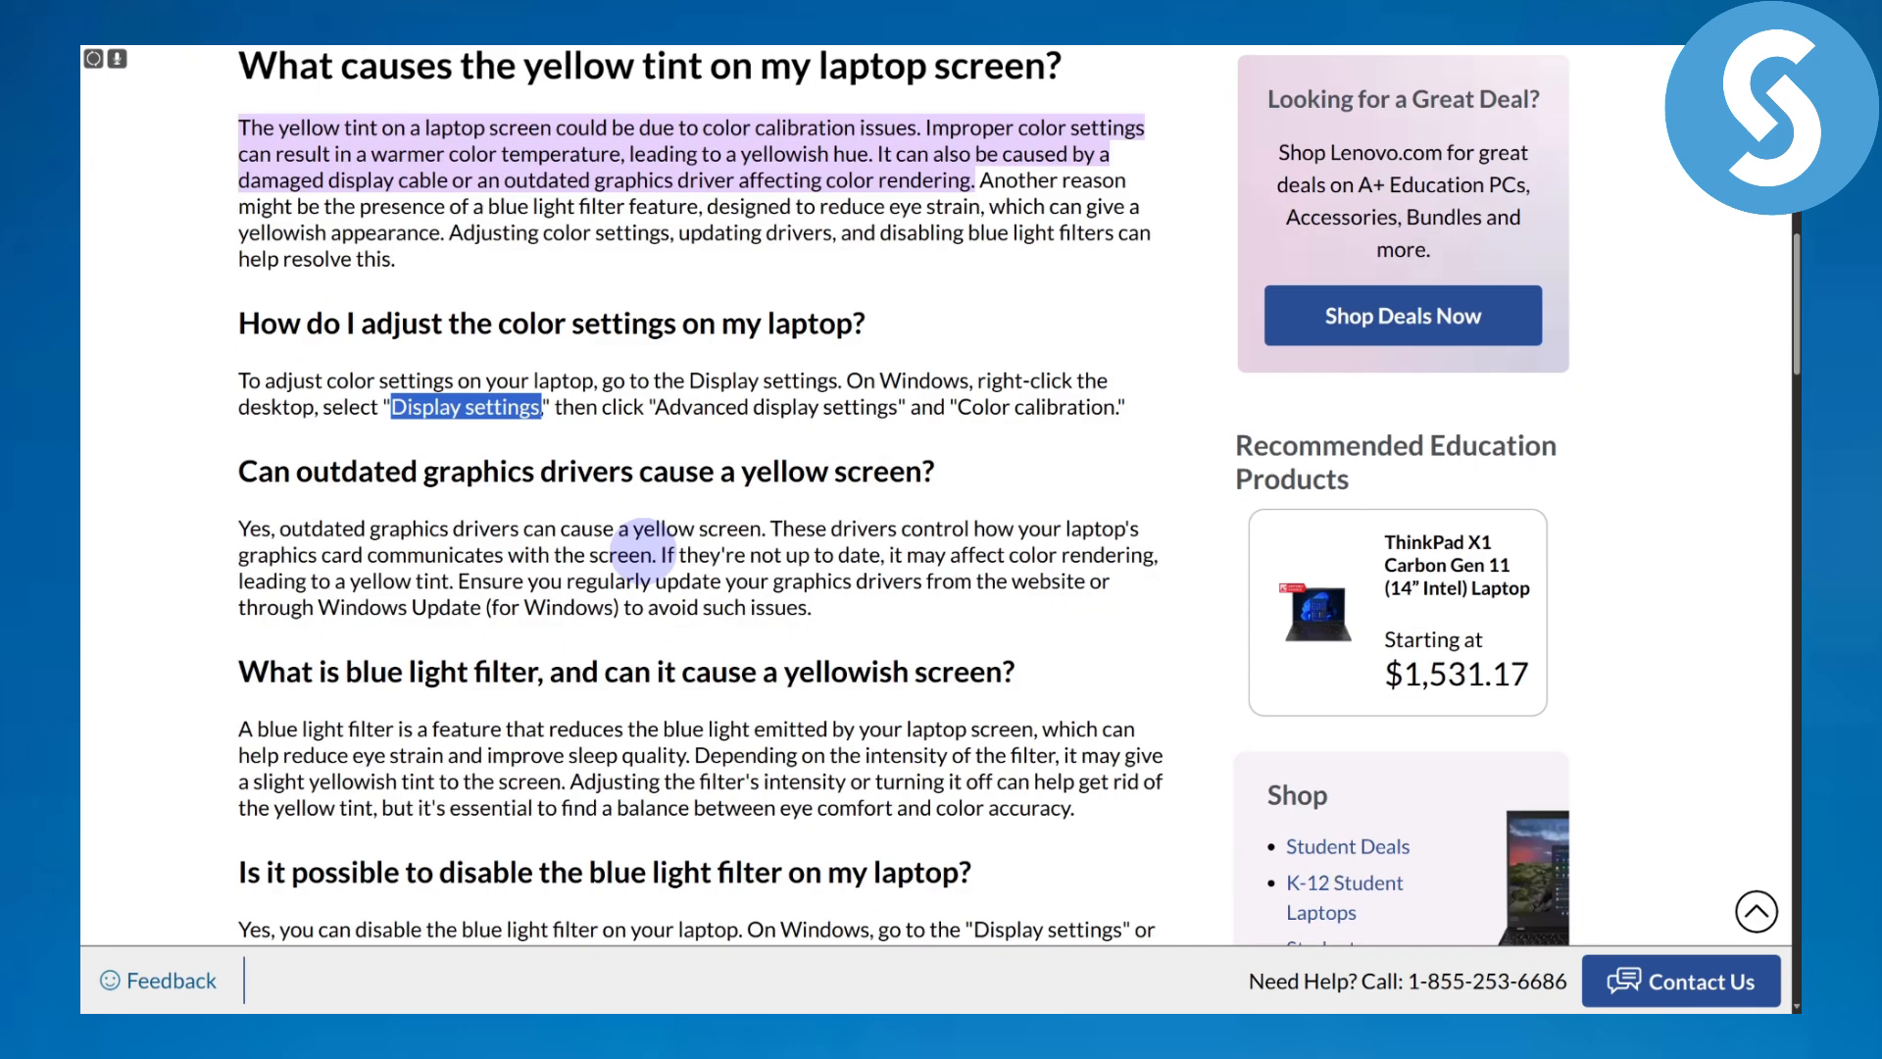